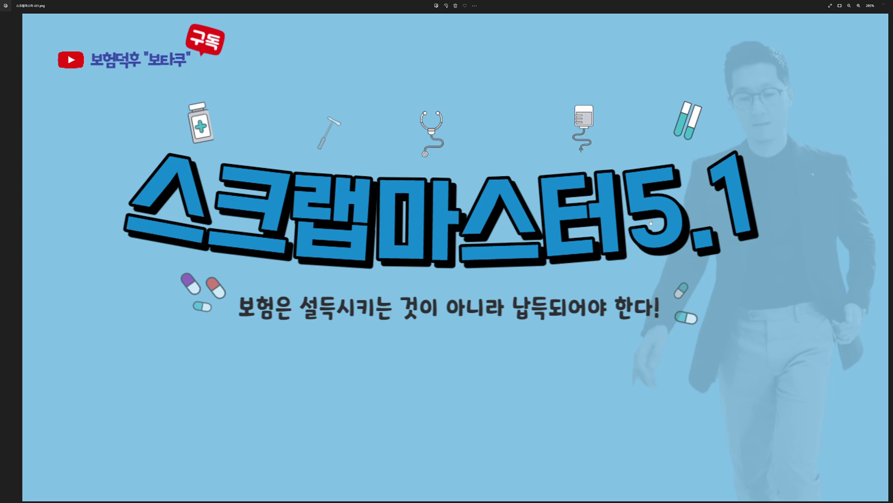
Switch to the web browser, search Naver for 스크랩마스터 and open the ScrapMaster website from the results.
click(883, 6)
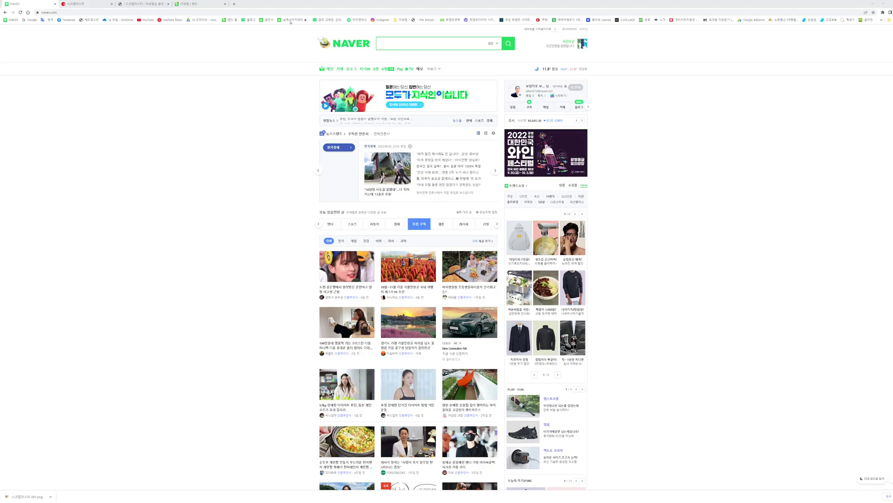
click(413, 42)
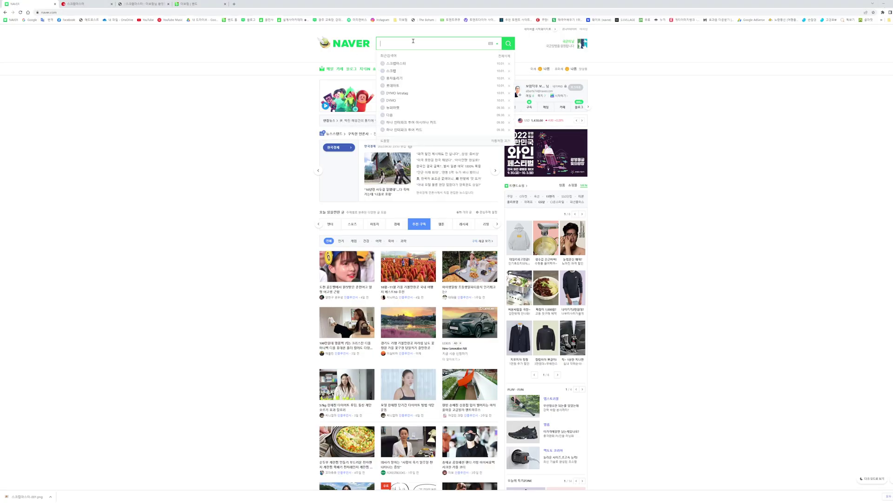
click(396, 64)
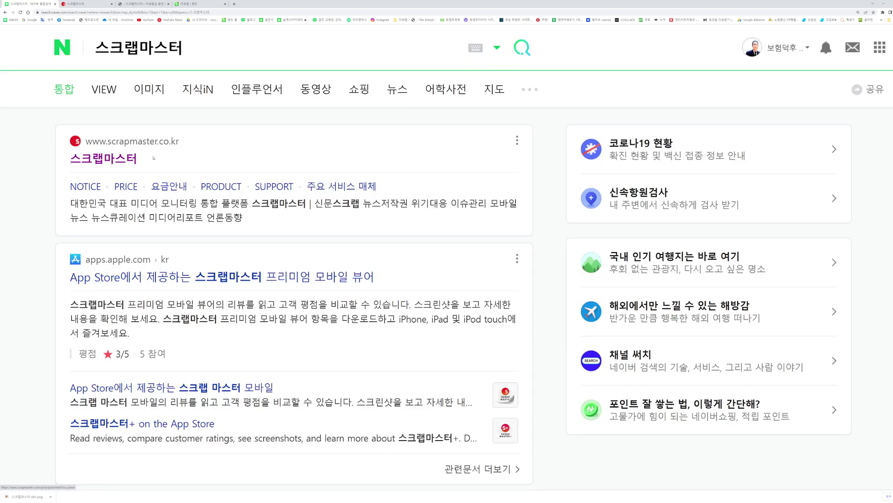
click(116, 163)
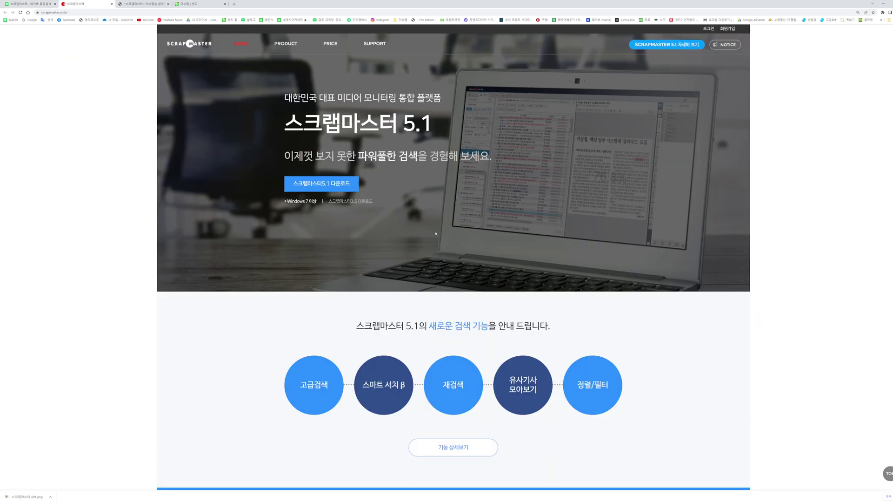
key(ctrl+plus)
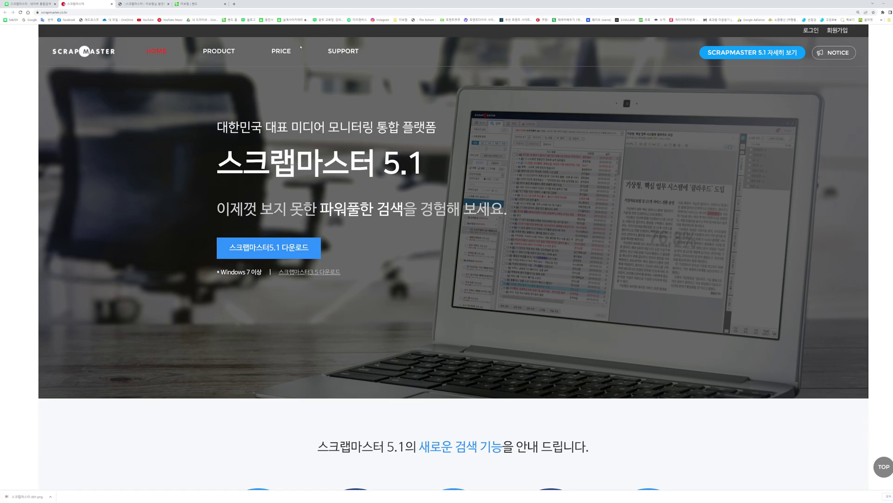
Examine the selectable newspapers, from national dailies to regional papers, on ScrapMaster's 신문매체변경 및 추가 page.
click(142, 3)
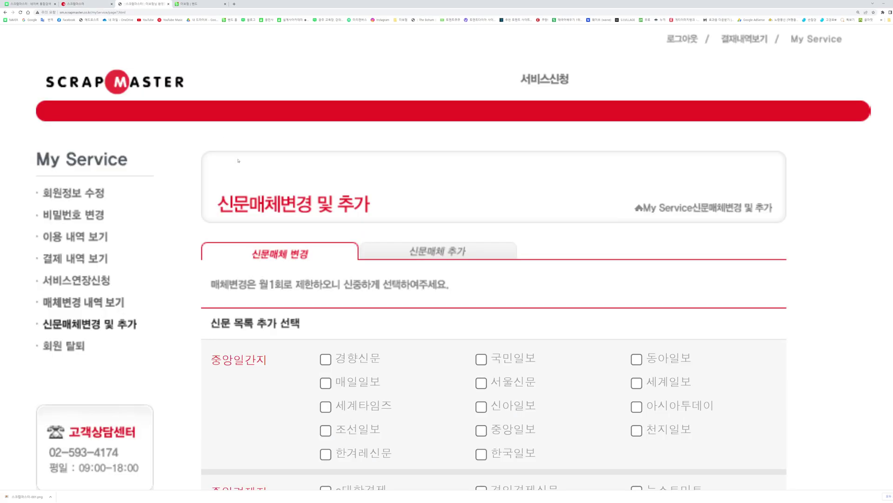
scroll(243, 170, down, 2)
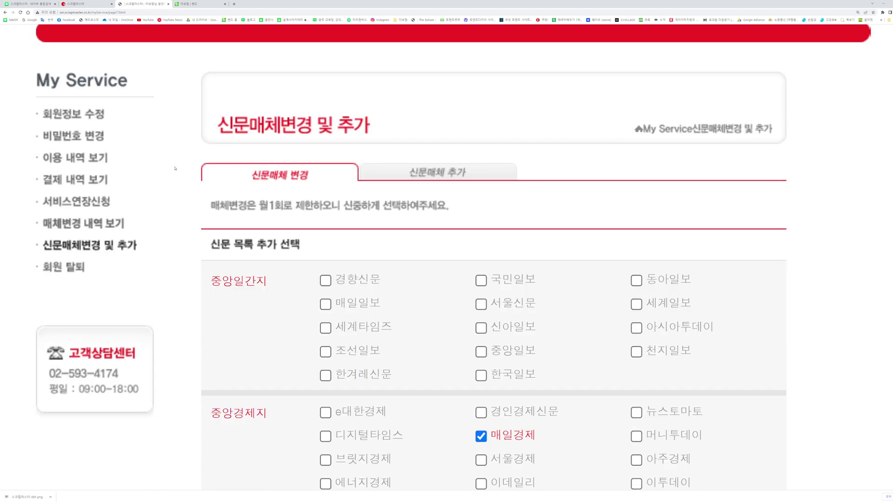
scroll(175, 168, down, 4)
scroll(215, 169, down, 15)
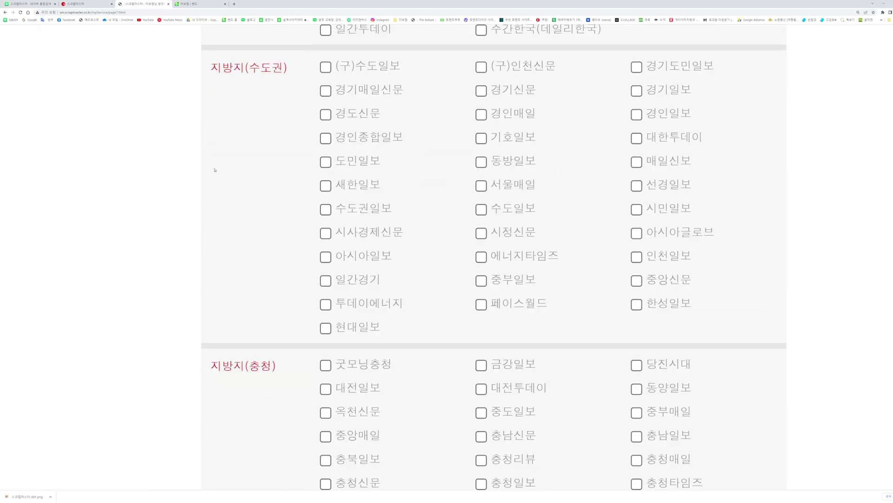
scroll(215, 169, down, 10)
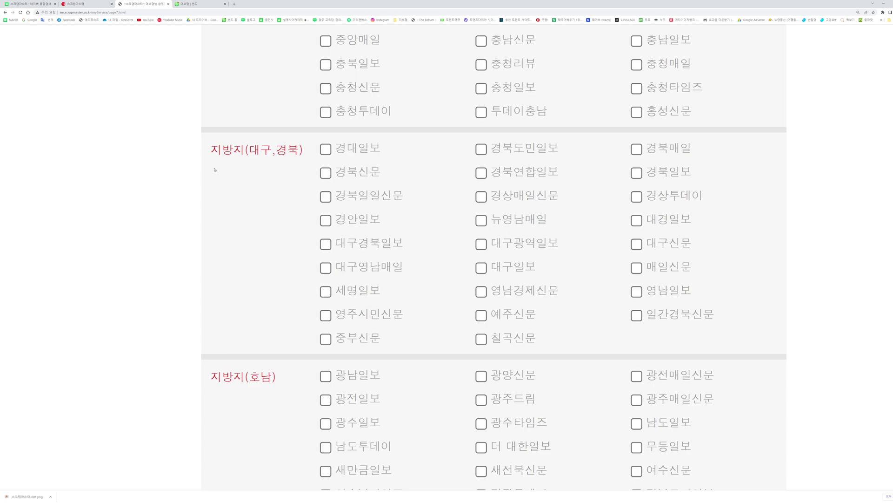
scroll(215, 170, up, 20)
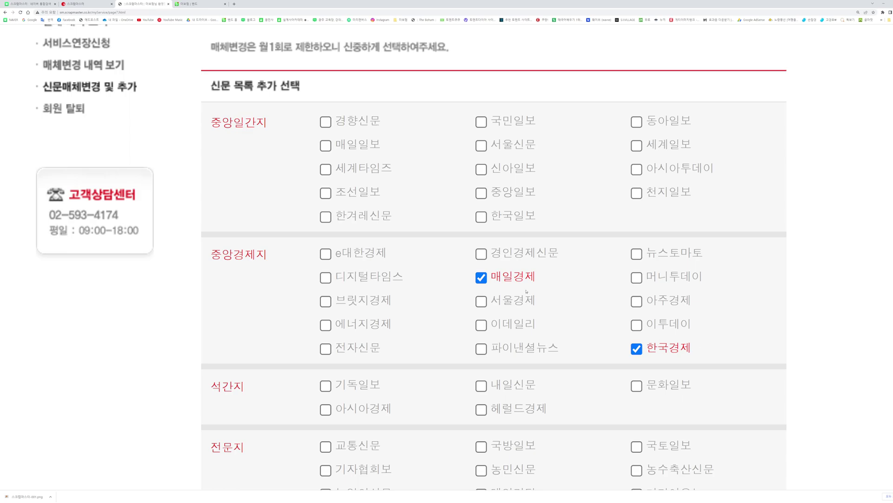
scroll(513, 288, up, 5)
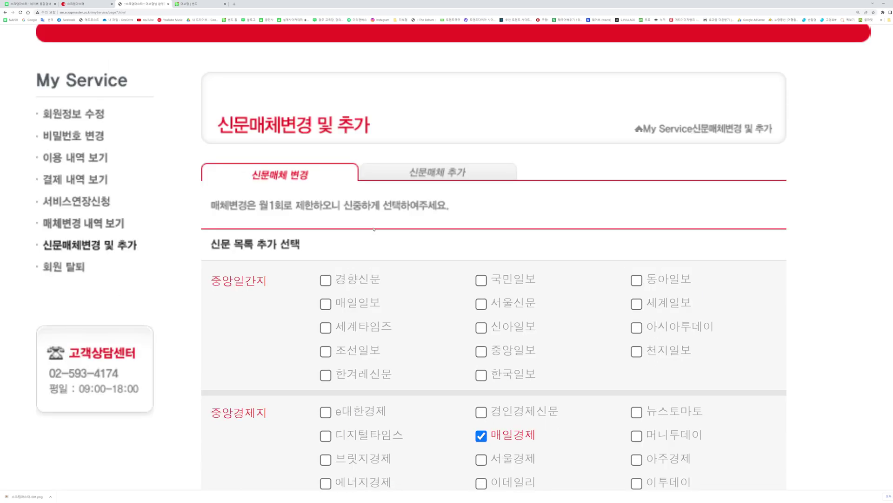
scroll(325, 193, down, 2)
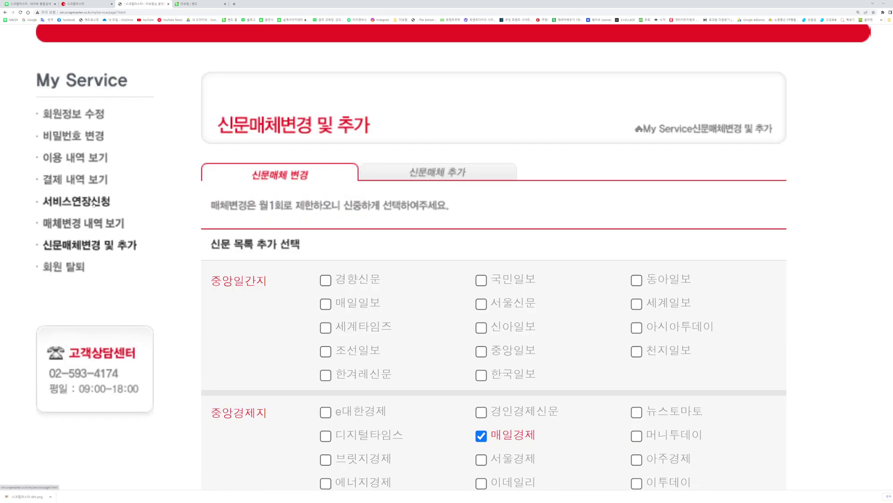
Open the 서비스연장신청 page and choose the 12개월 extension period to check the payment amount.
scroll(511, 233, down, 3)
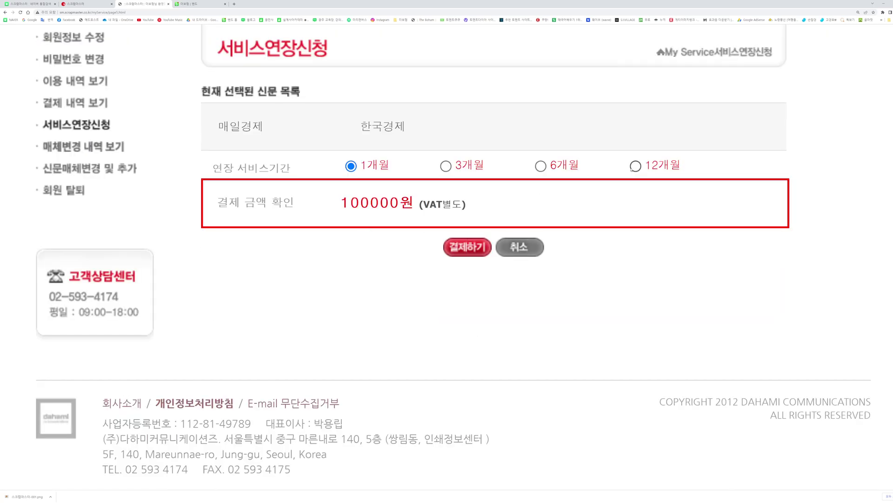
click(635, 167)
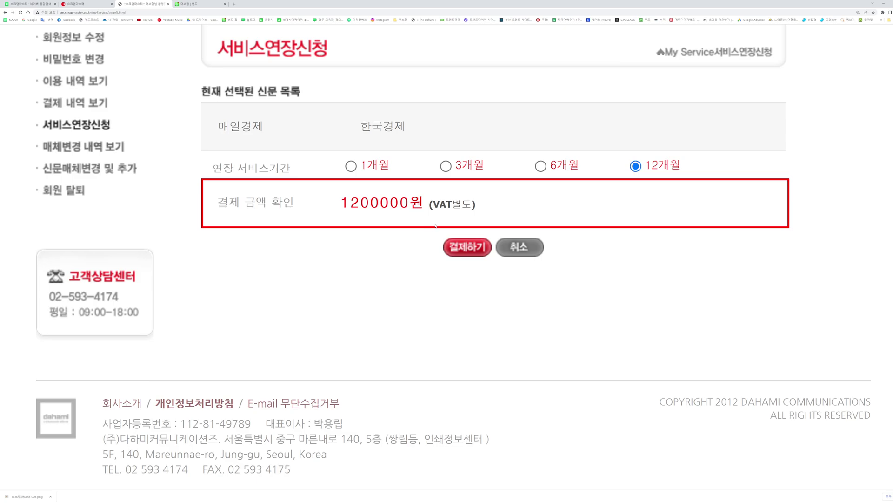
scroll(436, 225, up, 3)
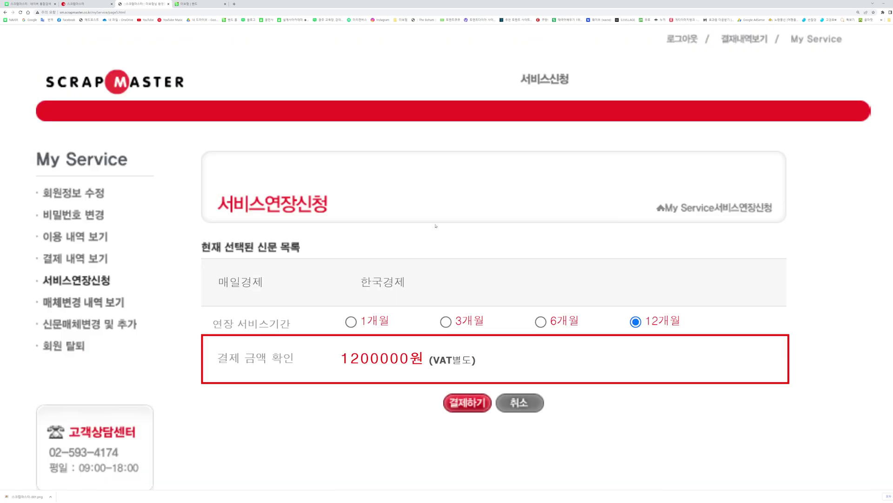
Switch to the ScrapMaster program, quit it, and log in again with the saved account credentials.
click(884, 4)
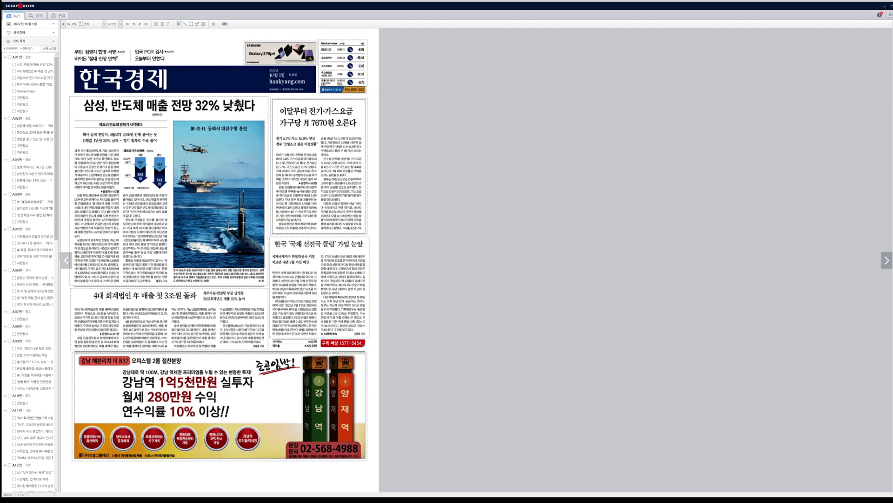
key(alt+F4)
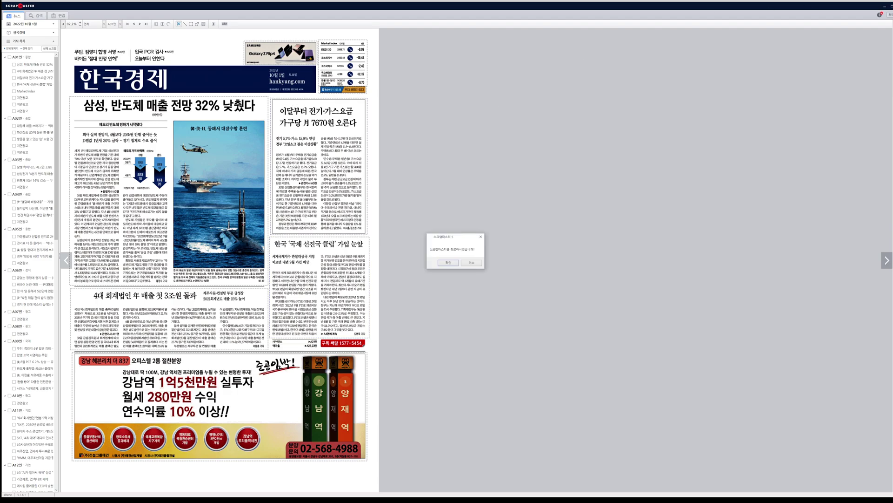
click(455, 263)
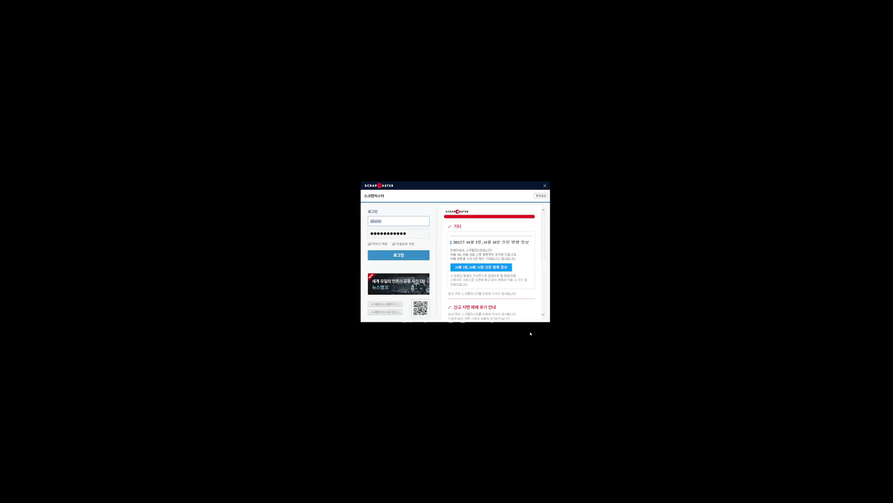
key(Return)
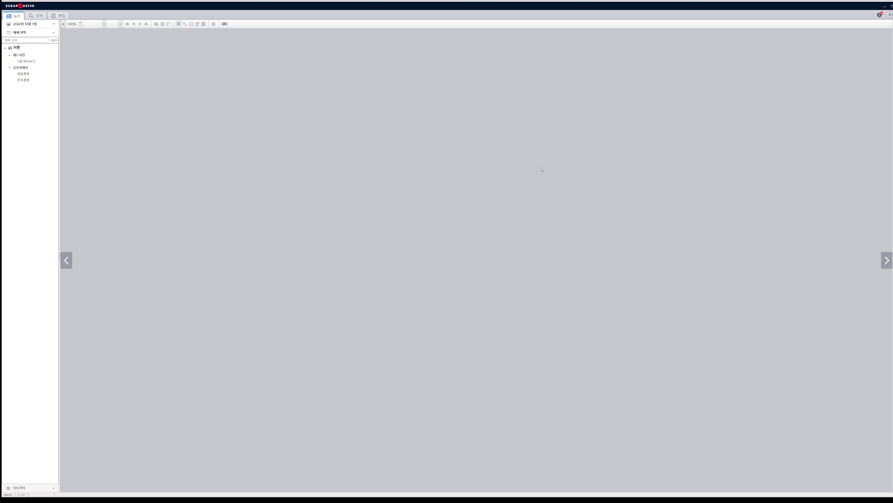
Open the 한국경제 newspaper and enlarge its front page to the viewer's width.
click(28, 82)
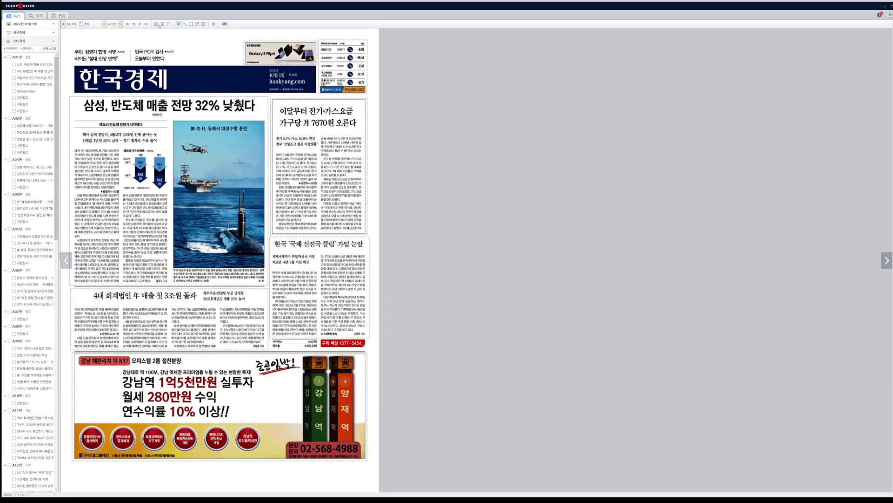
click(157, 24)
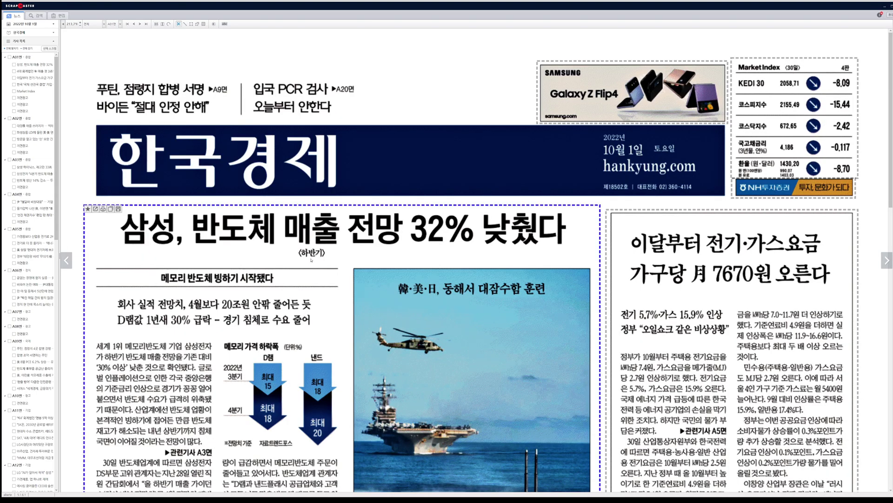
scroll(311, 260, down, 1)
scroll(183, 214, down, 1)
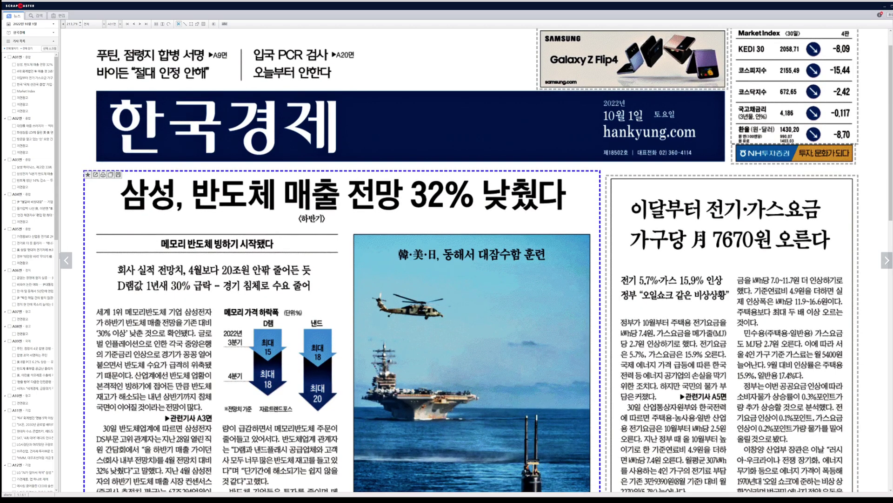
Save the front-page article "삼성, 반도체 매출 전망 32% 낮췄다" as a JPG image in the 경제이슈 folder under 2 The paper 2022년.
click(118, 174)
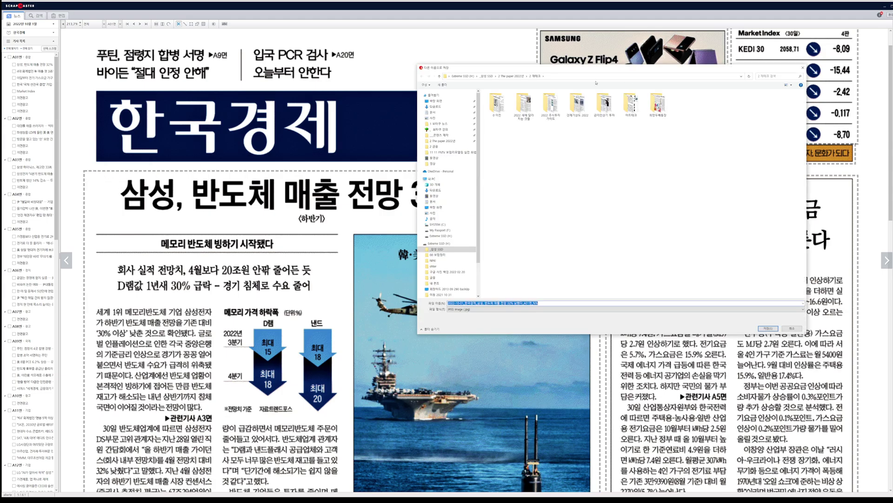
click(512, 76)
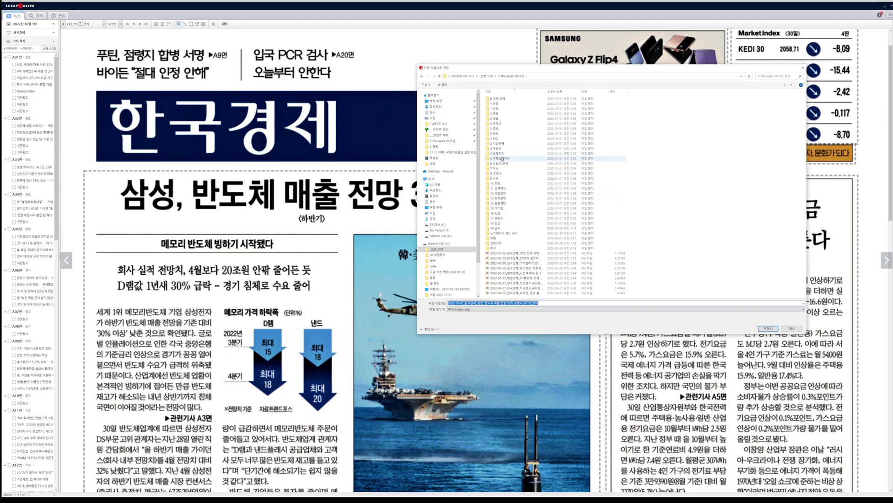
double_click(502, 154)
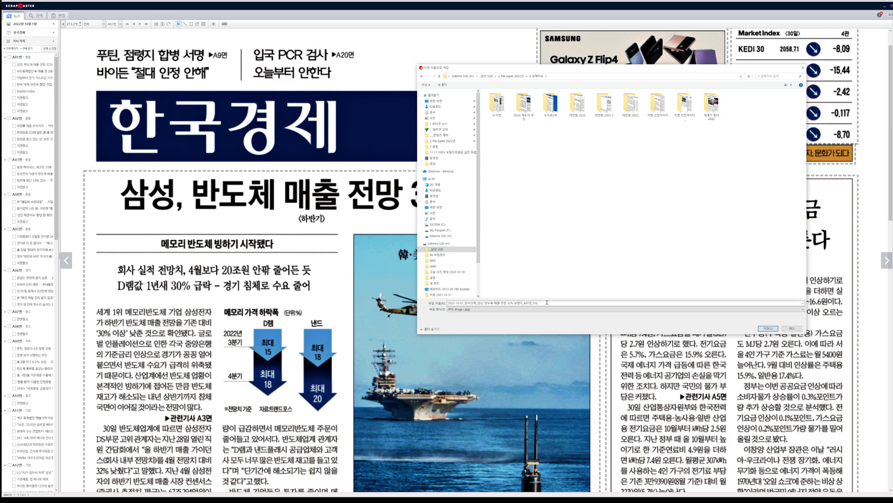
click(766, 328)
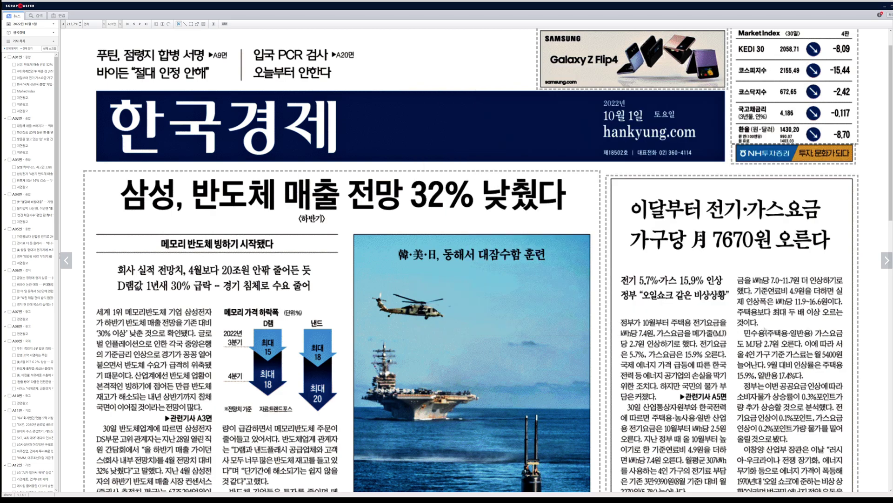
click(511, 263)
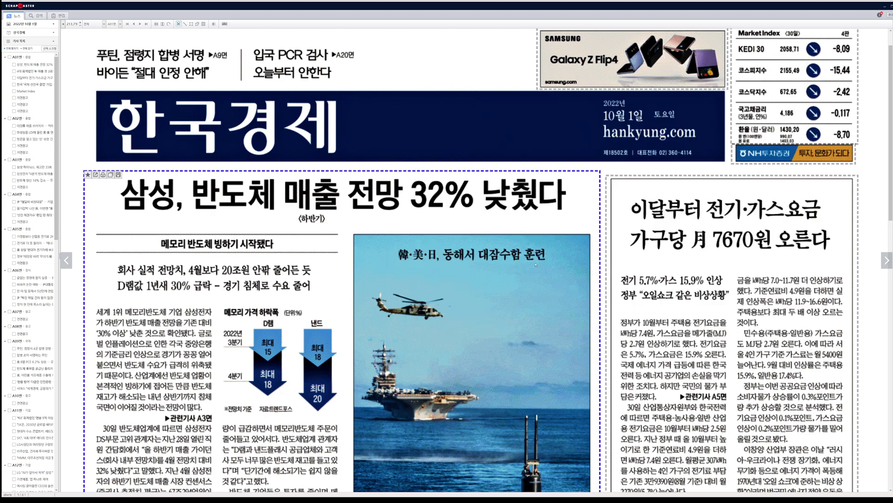
In File Explorer, open the 경제이슈 folder under 2 The paper 2022년 and display its contents as thumbnails.
mouse_move(95, 501)
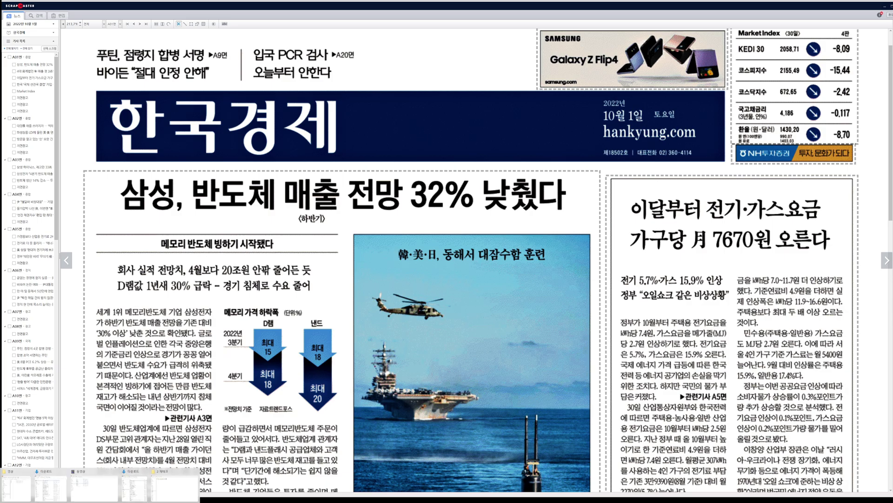
click(174, 484)
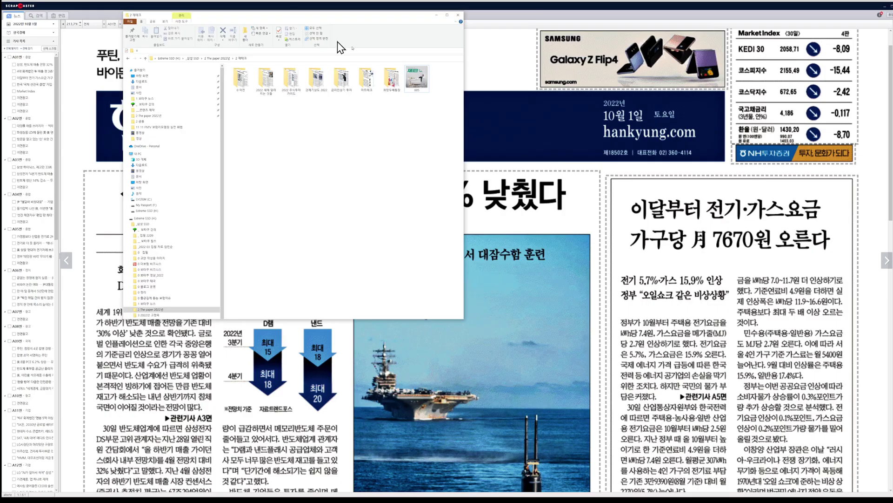
click(351, 110)
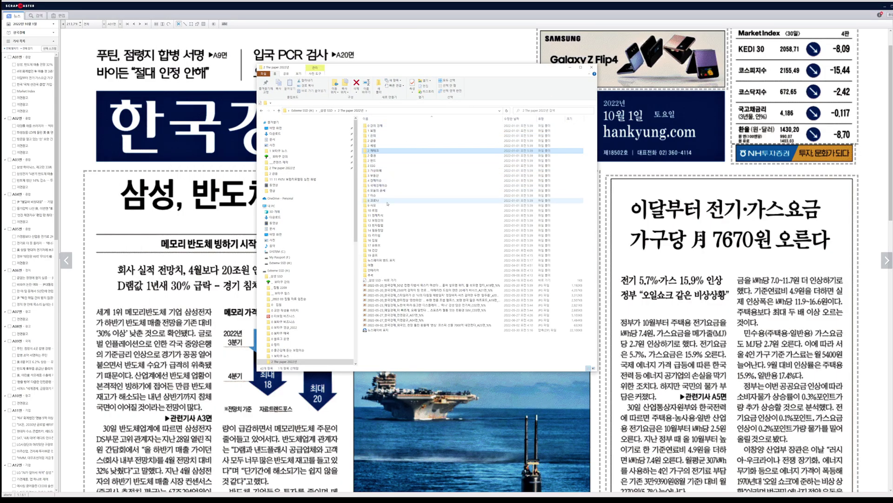
double_click(377, 181)
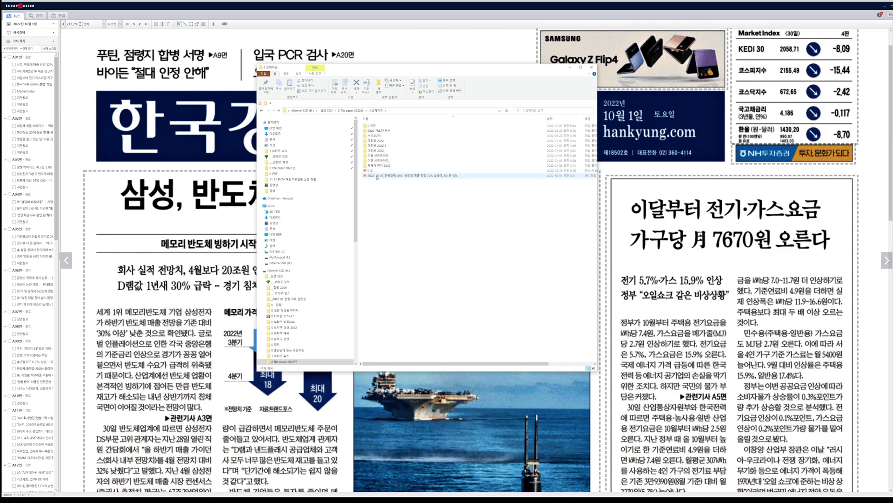
click(594, 368)
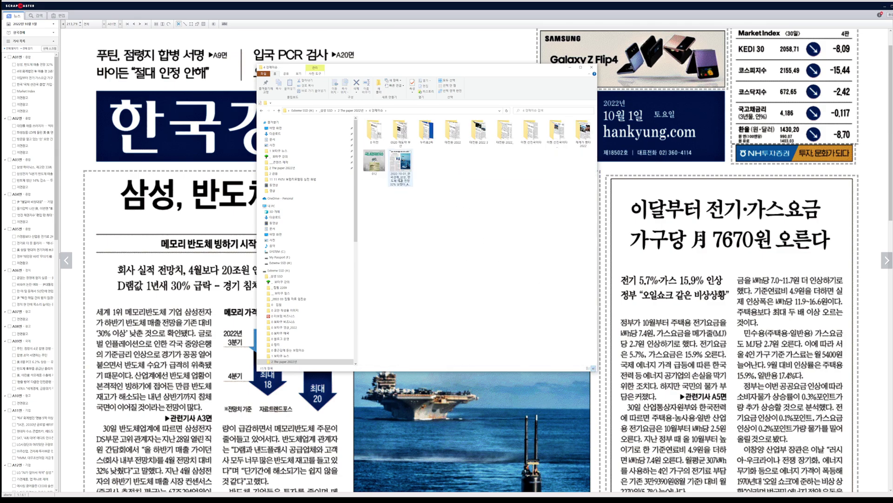
Open the saved Samsung semiconductor article image, examine it enlarged, close it and return to the newspaper page.
double_click(402, 173)
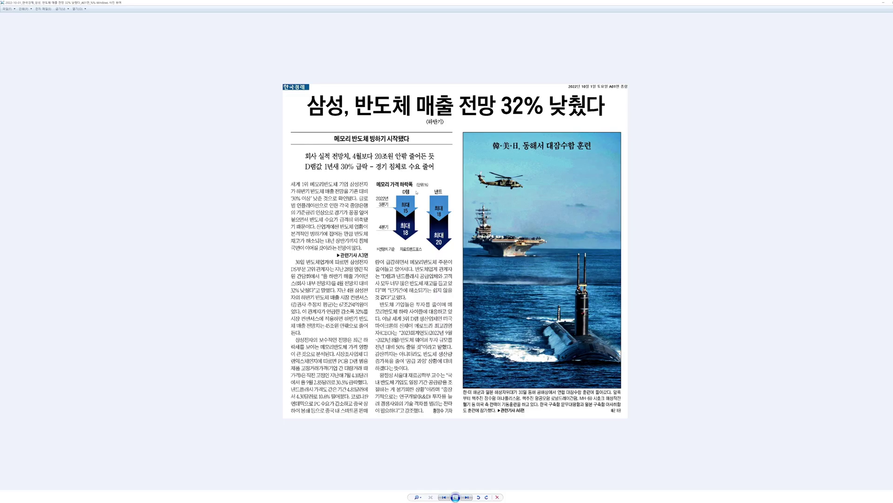
scroll(446, 295, up, 3)
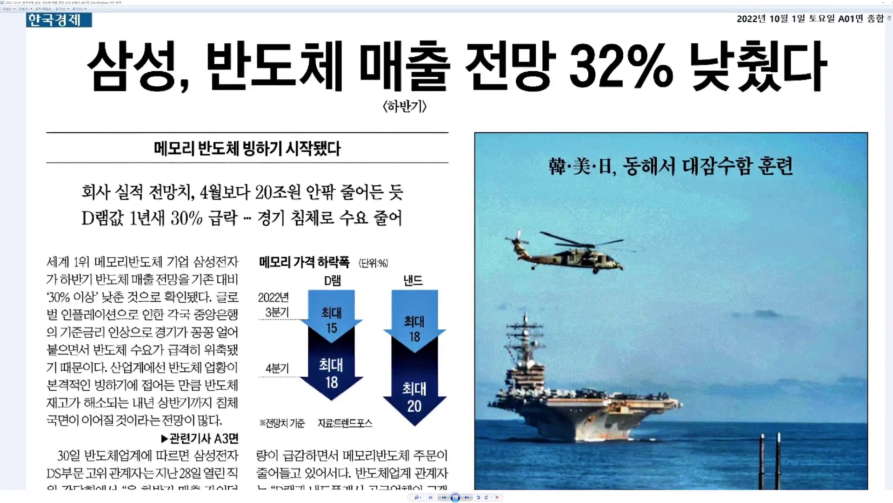
key(alt+F4)
click(661, 182)
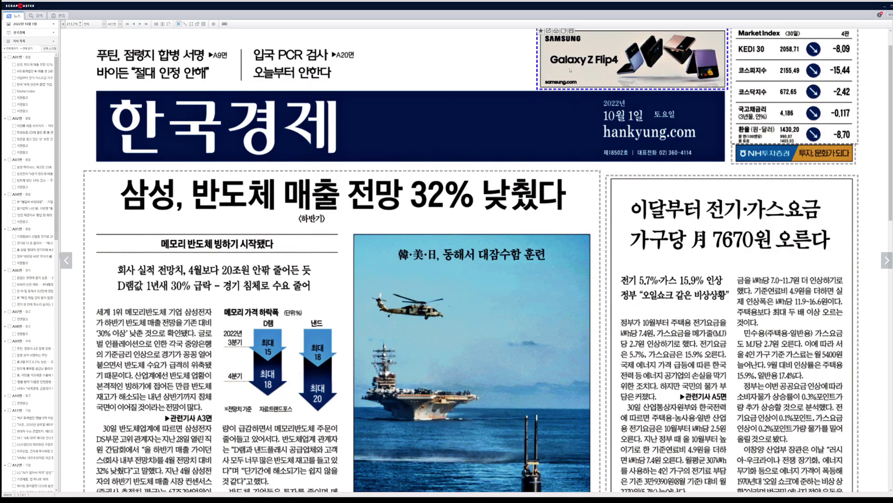
Fit the whole newspaper page in the viewer and turn to page A2.
scroll(660, 182, down, 1)
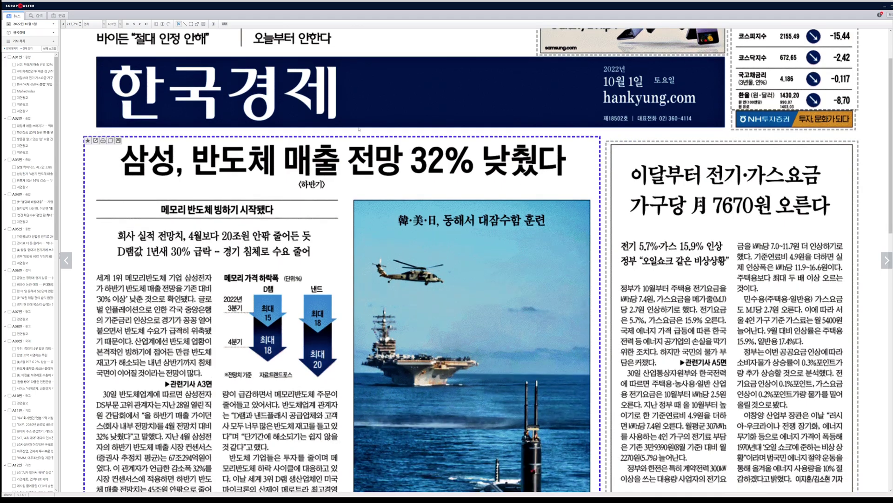
click(157, 24)
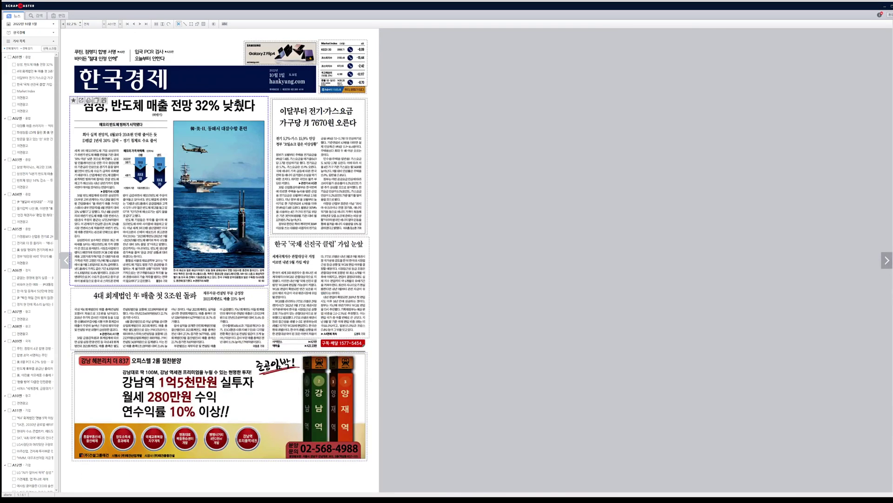
click(140, 24)
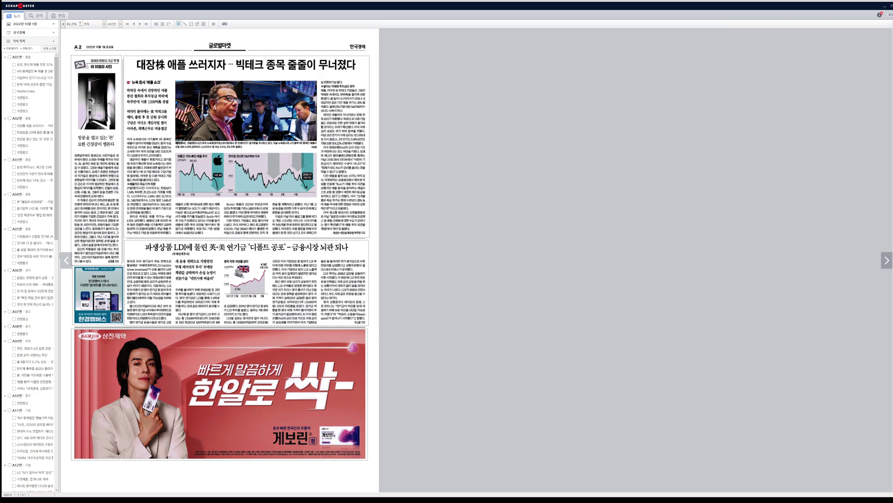
Switch to the browser, open the 더보험 community page on BAND and start a new post.
mouse_move(88, 500)
click(152, 488)
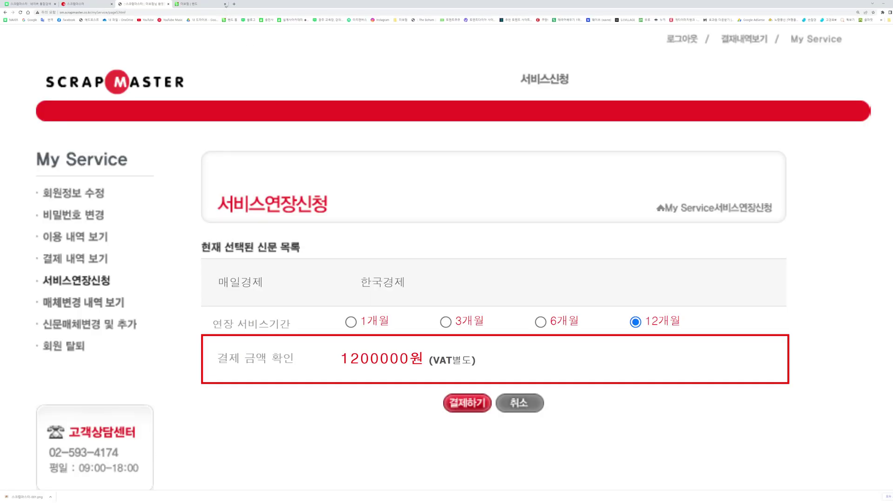
click(209, 2)
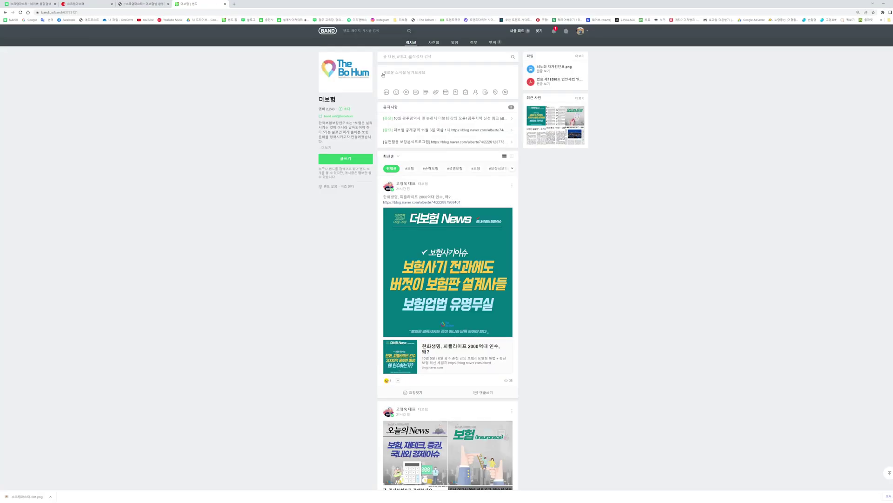
click(388, 93)
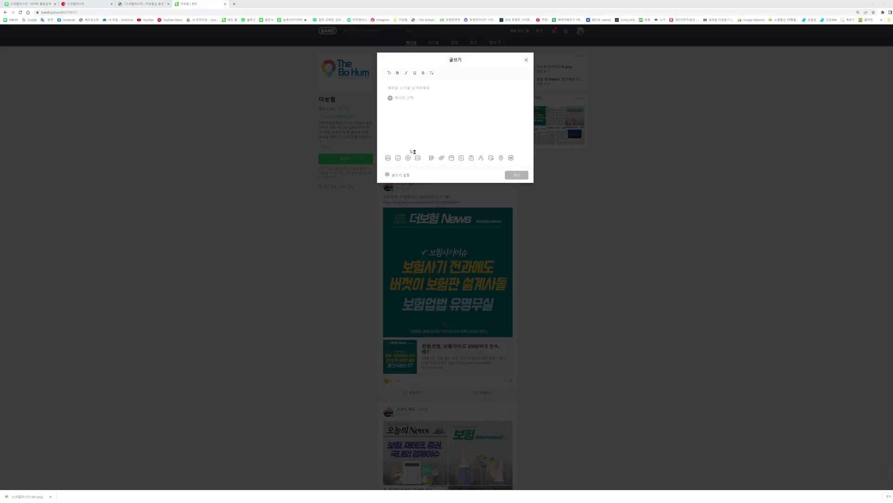
Attach the 국내경제이슈 cover image and the Samsung semiconductor article image from the 경제이슈 folder to the post.
click(388, 158)
click(552, 86)
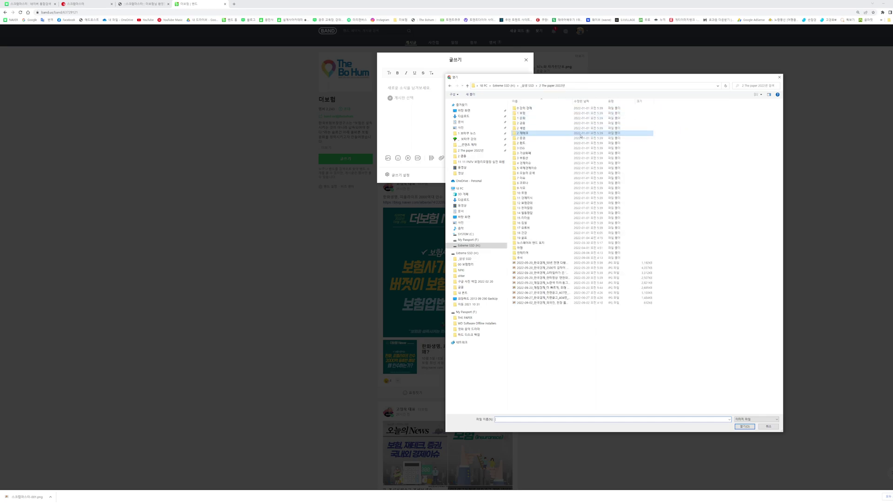
double_click(528, 163)
click(767, 114)
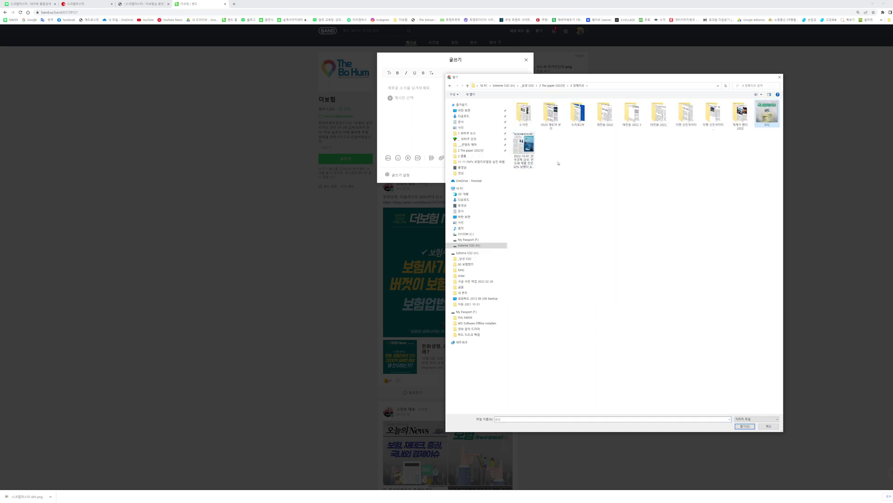
ctrl+click(524, 147)
key(Return)
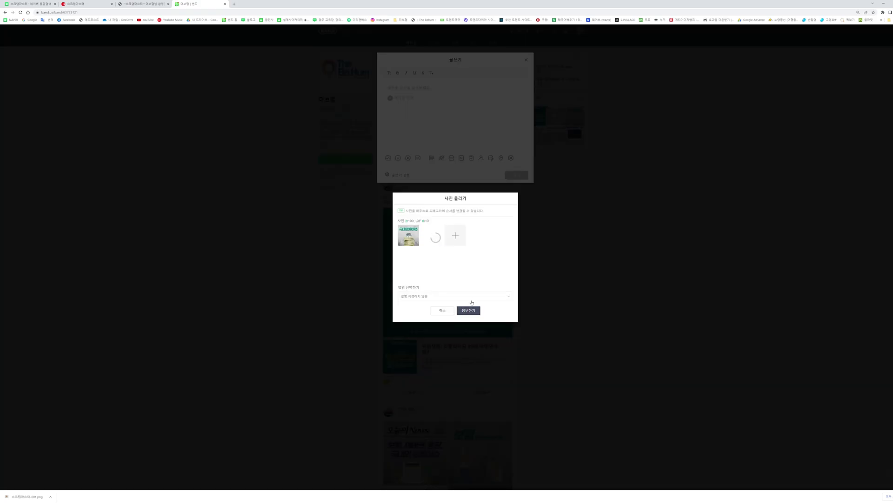
click(469, 309)
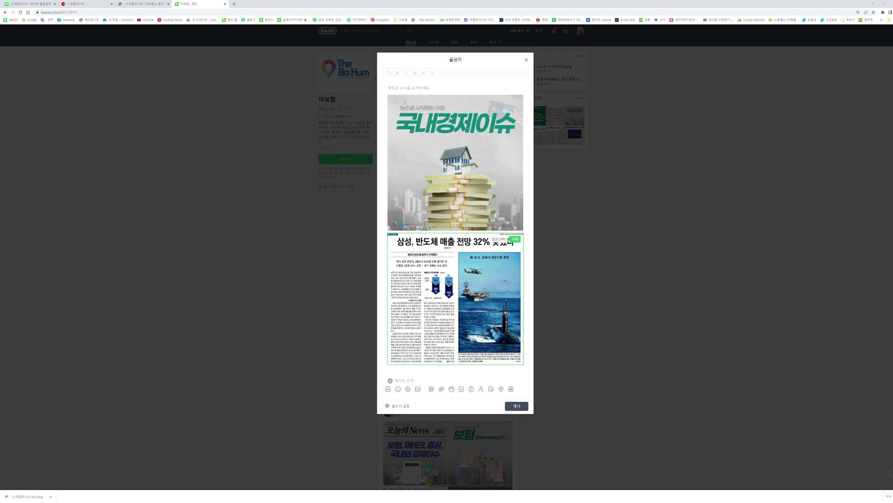
Switch to File Explorer and open the 재테크 folder under 2 The paper 2022년.
mouse_move(88, 502)
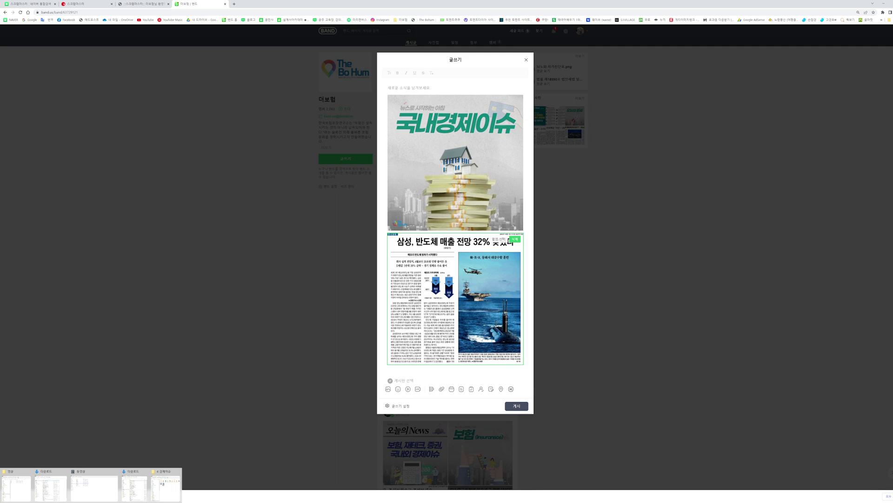
click(165, 486)
click(581, 67)
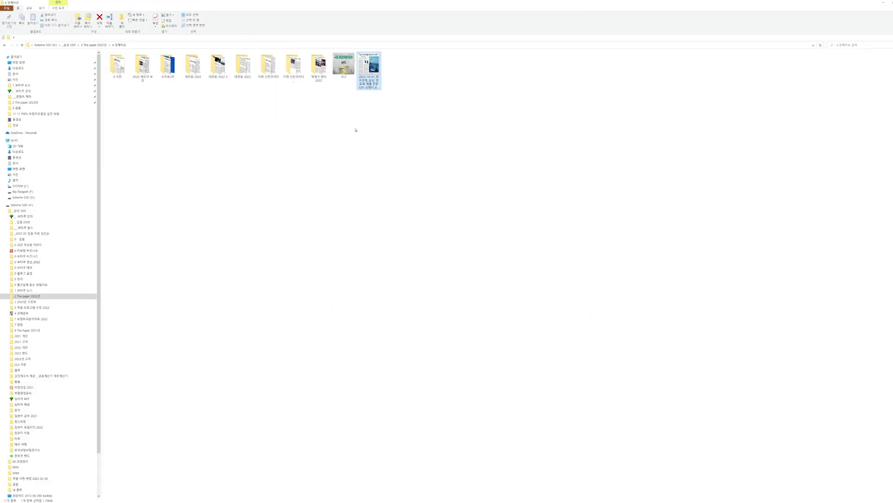
click(93, 45)
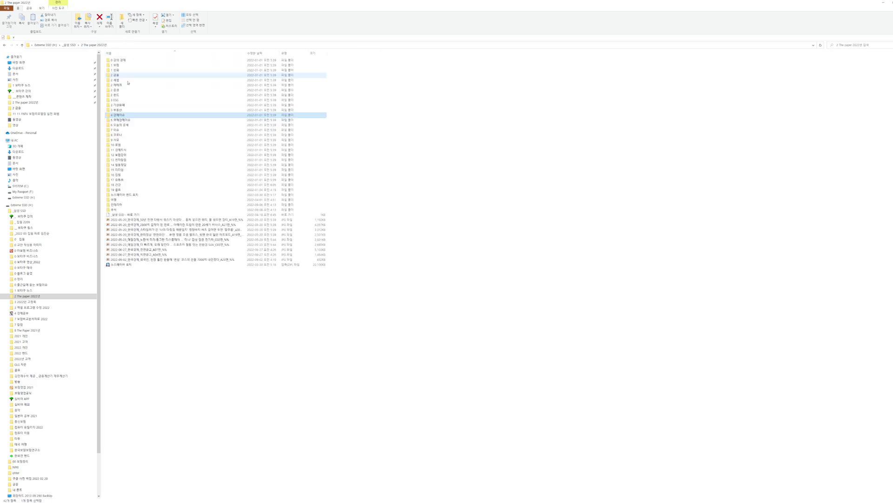
click(120, 90)
double_click(121, 86)
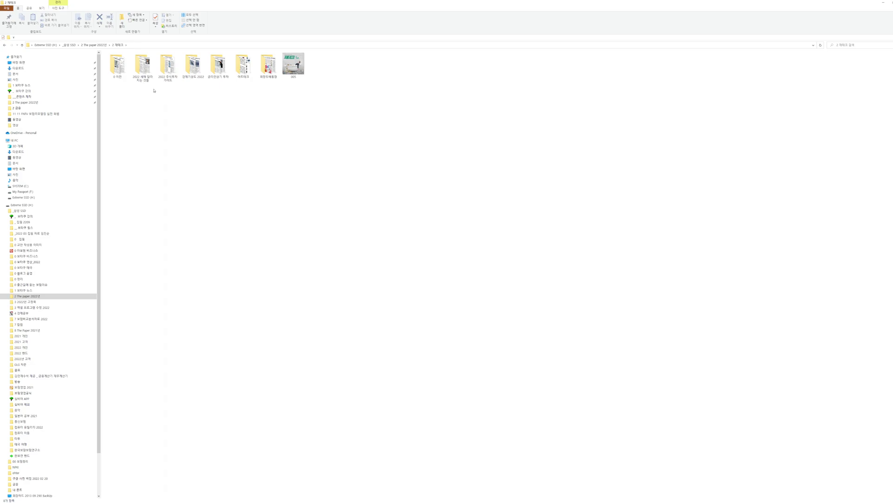
Open the 0 이전 subfolder of 재테크, select all its article images and look through the list.
double_click(117, 65)
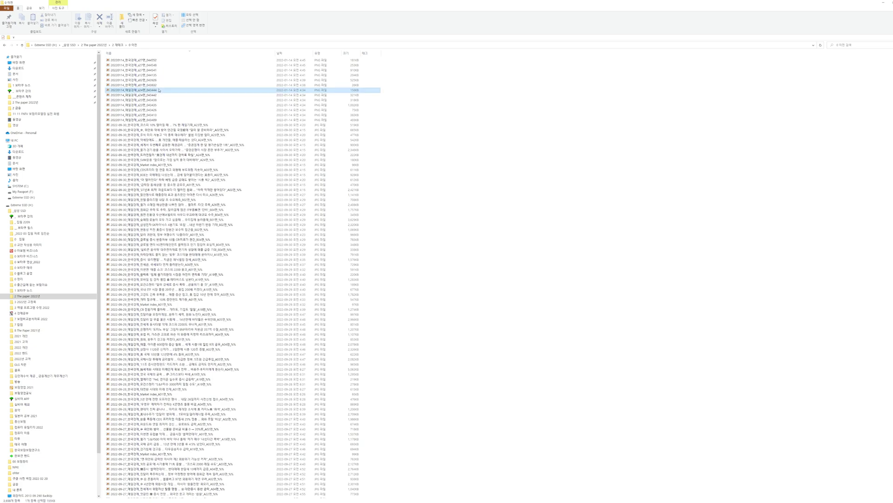
key(ctrl+a)
scroll(178, 220, down, 20)
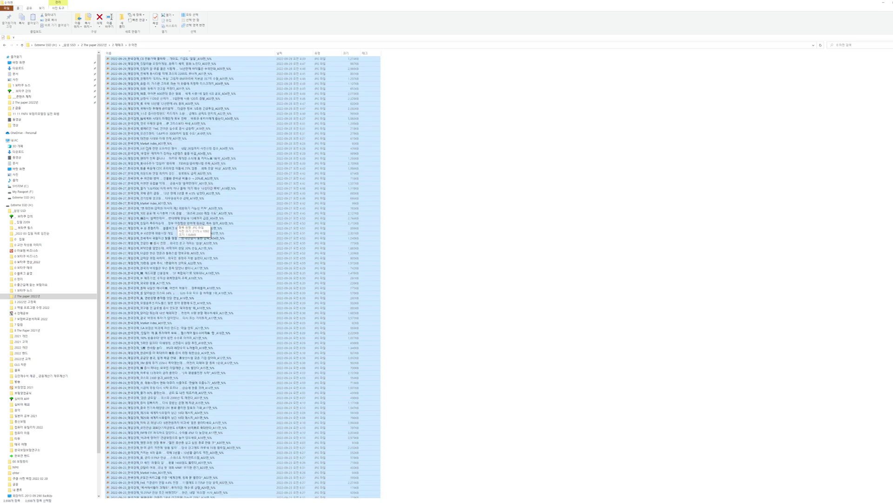
Return to 2 The paper 2022년 and open the 0 이전 subfolder of the 1 보험 folder.
click(117, 45)
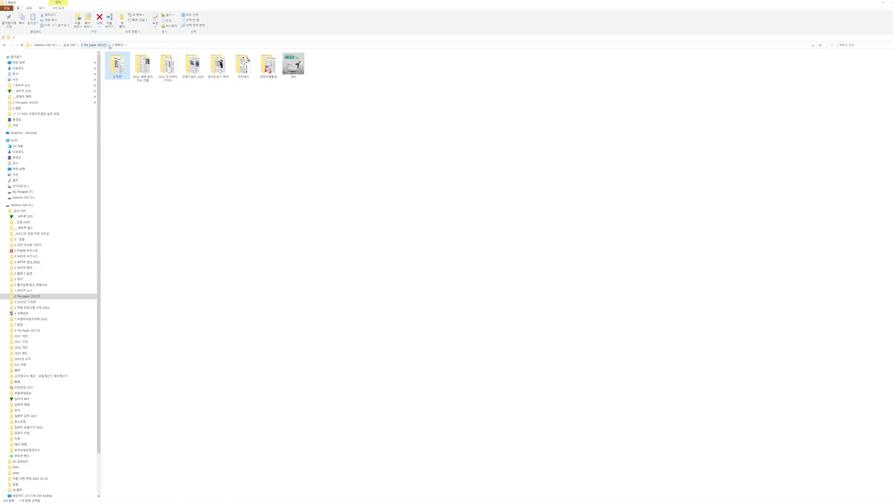
click(93, 45)
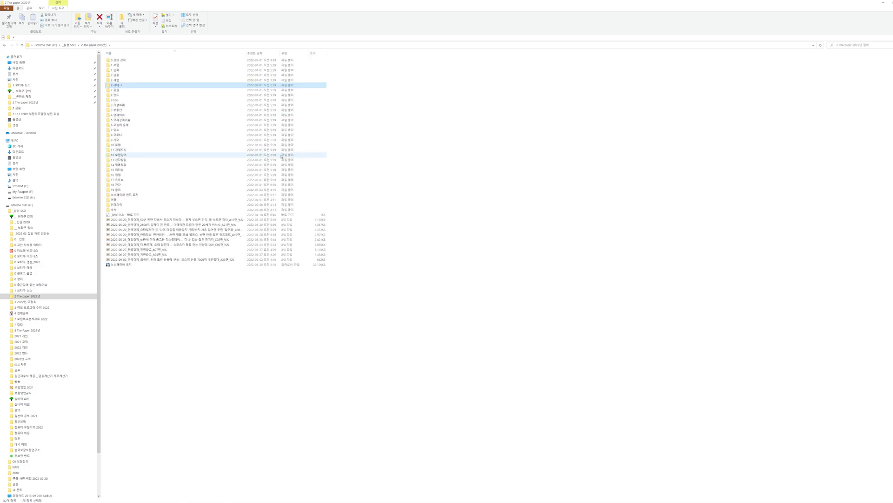
double_click(135, 65)
double_click(117, 65)
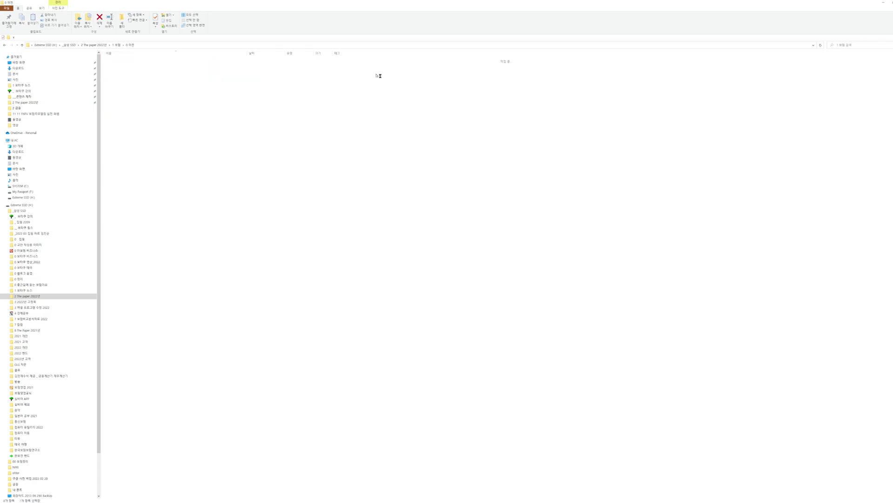
Search the folder for articles containing 실손 and enlarge the result thumbnails.
click(843, 45)
text(ㅣㅅ)
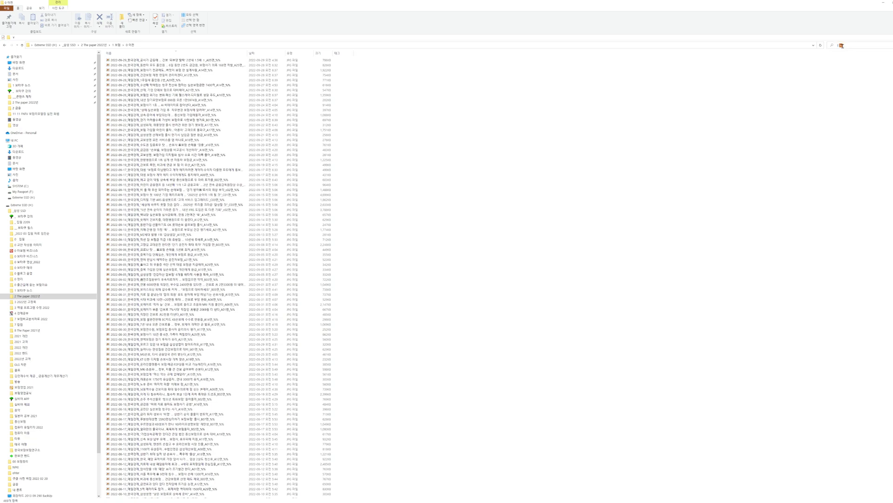
text(ㄹ손)
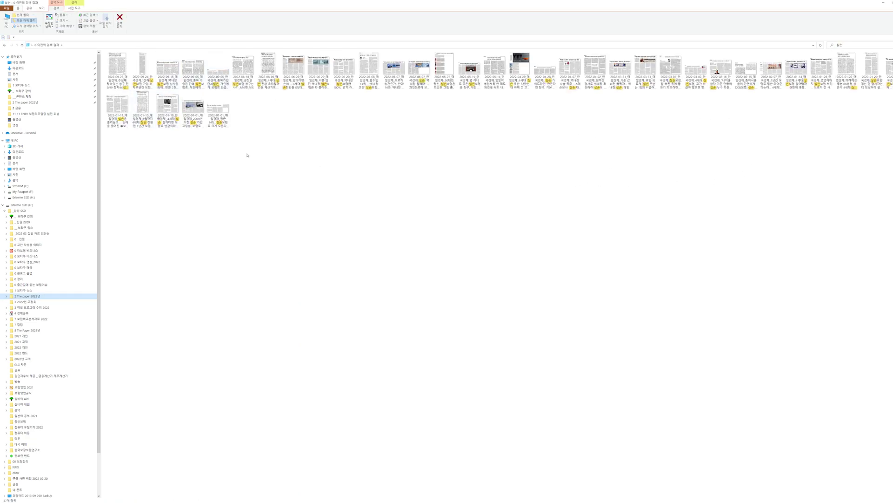
scroll(306, 208, up, 1)
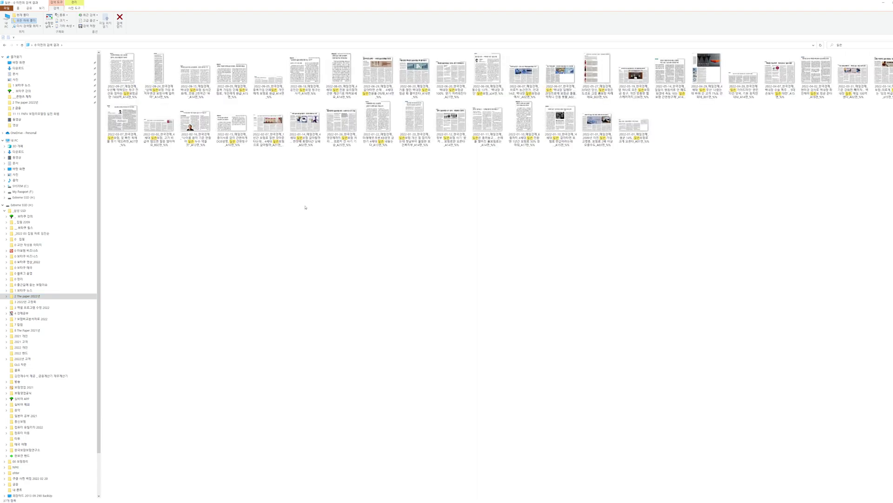
scroll(305, 207, up, 1)
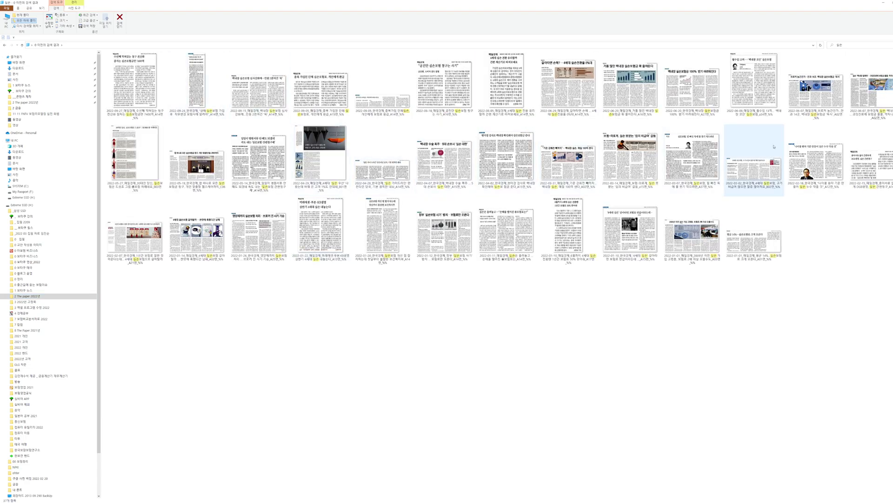